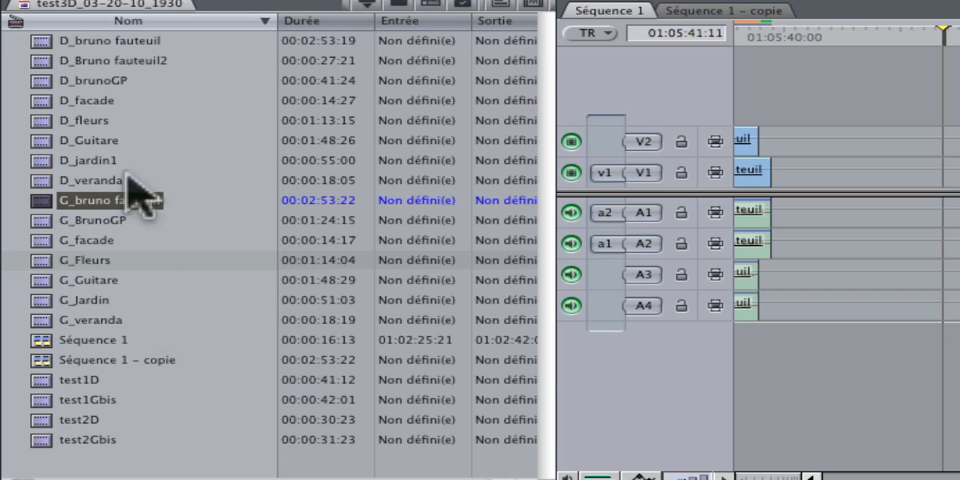
# Place the D_fleurs clip on V1 with its audio on A1 and A2, after D_bruno fauteuil, and return to its start.
pyautogui.doubleClick(42, 120)
pyautogui.click(43, 121)
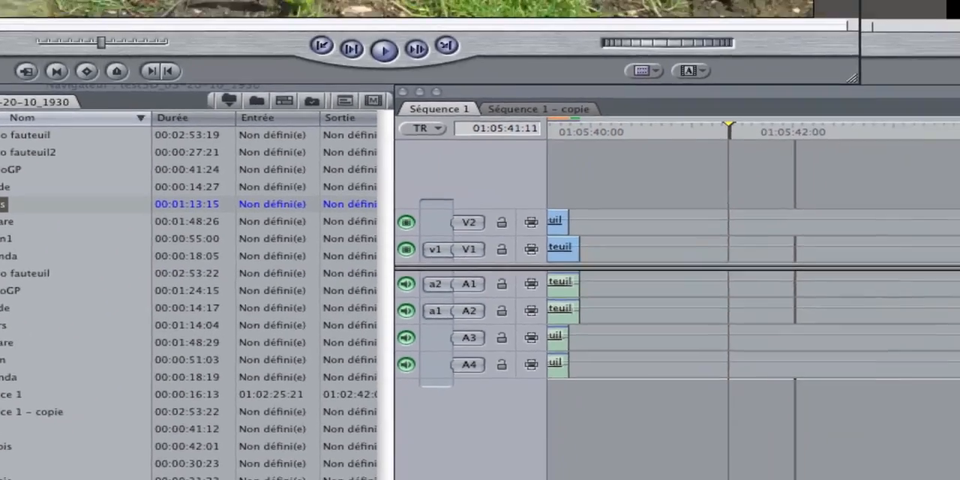
pyautogui.moveTo(42, 120); pyautogui.dragTo(959, 194)
pyautogui.moveTo(375, 396); pyautogui.dragTo(402, 381)
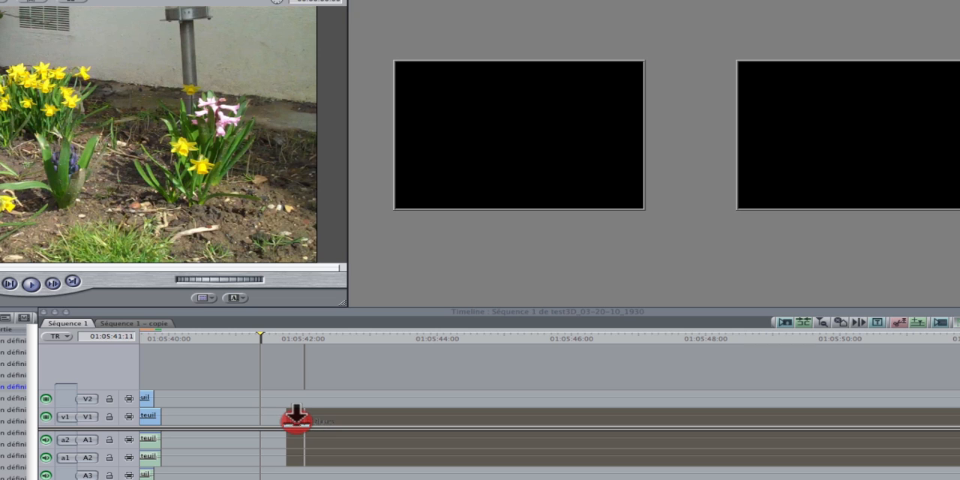
pyautogui.moveTo(296, 419); pyautogui.dragTo(291, 422)
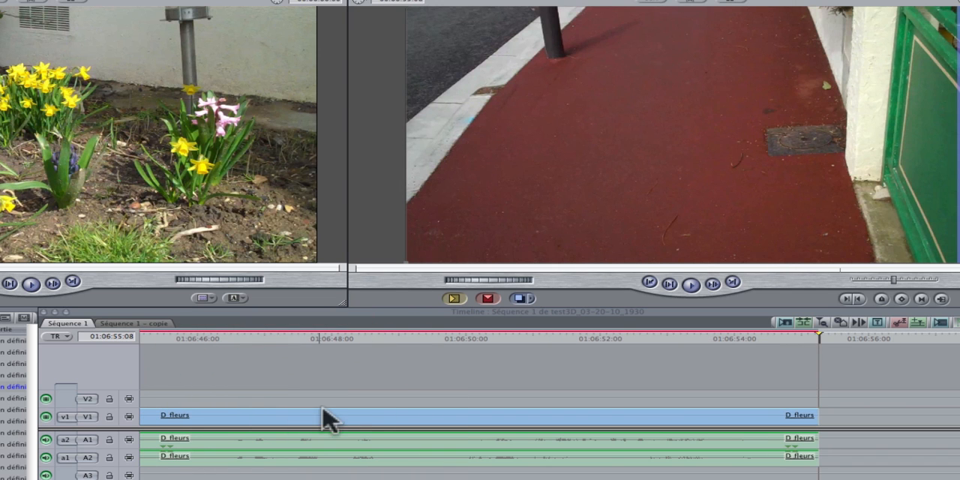
pyautogui.click(648, 283)
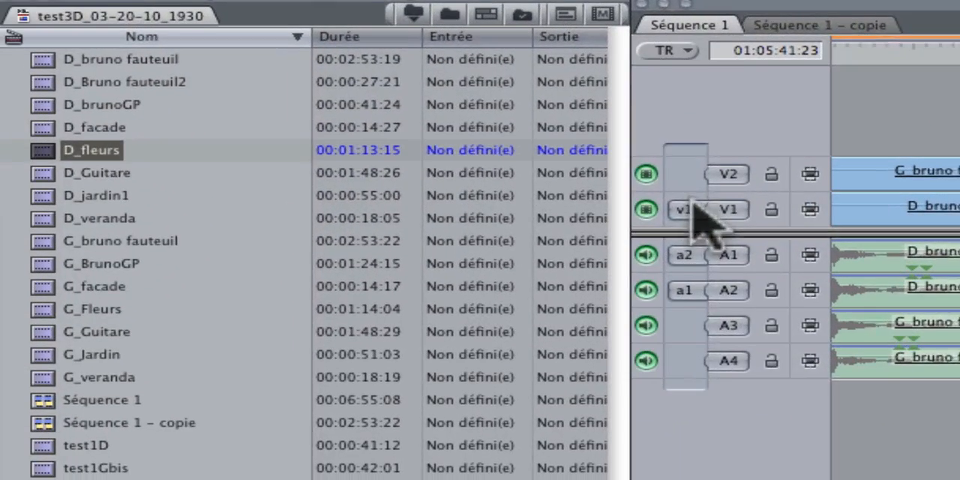
# Route the source video v1 to track V2 and the source audio a1 to A4 and a2 to A3.
pyautogui.click(66, 398)
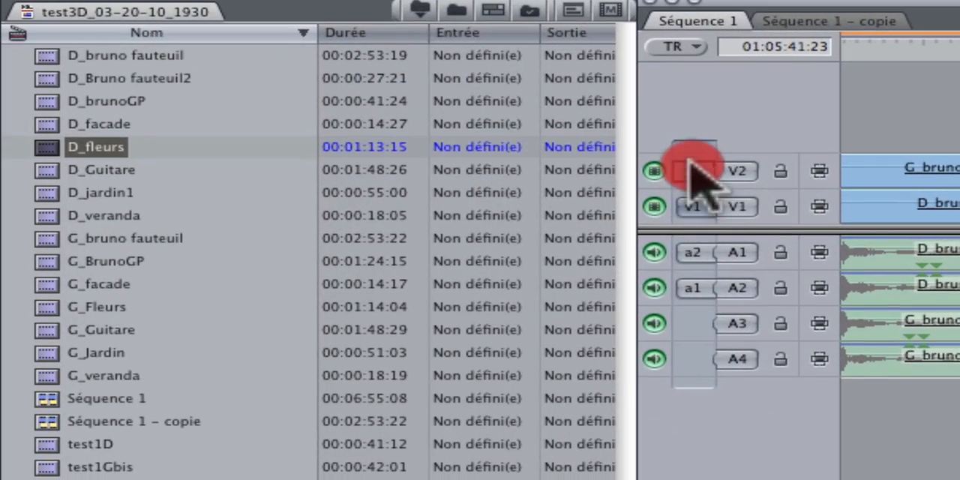
pyautogui.click(693, 357)
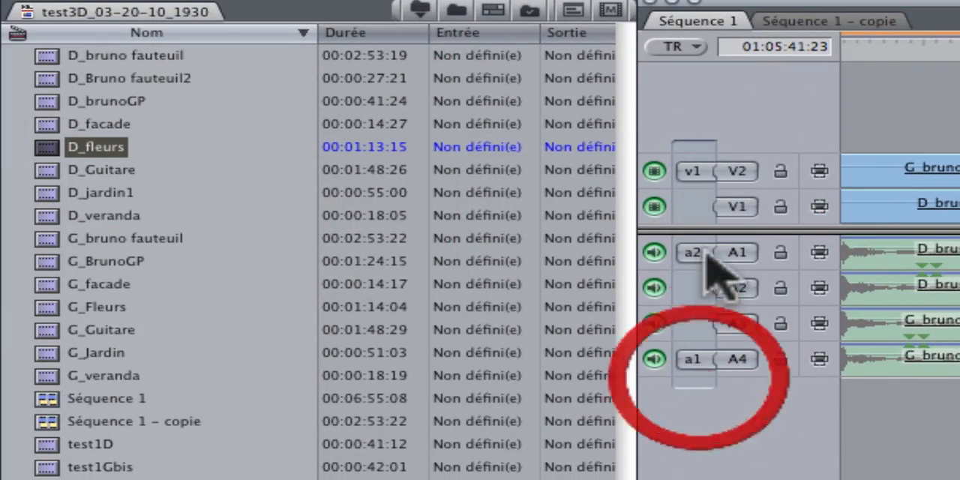
pyautogui.moveTo(706, 254); pyautogui.dragTo(693, 323)
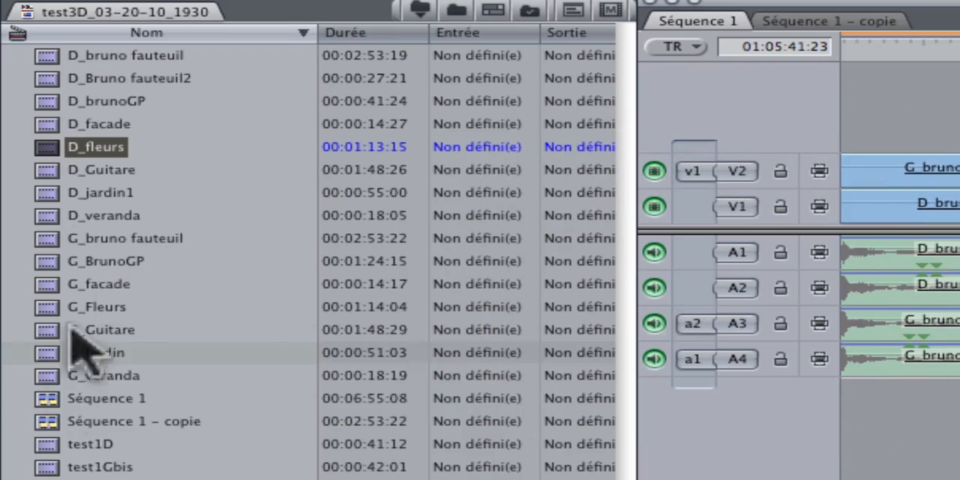
# Load G_Fleurs and overwrite it onto V2, A3 and A4 from the start of D_fleurs, then return to the clips' start.
pyautogui.click(46, 306)
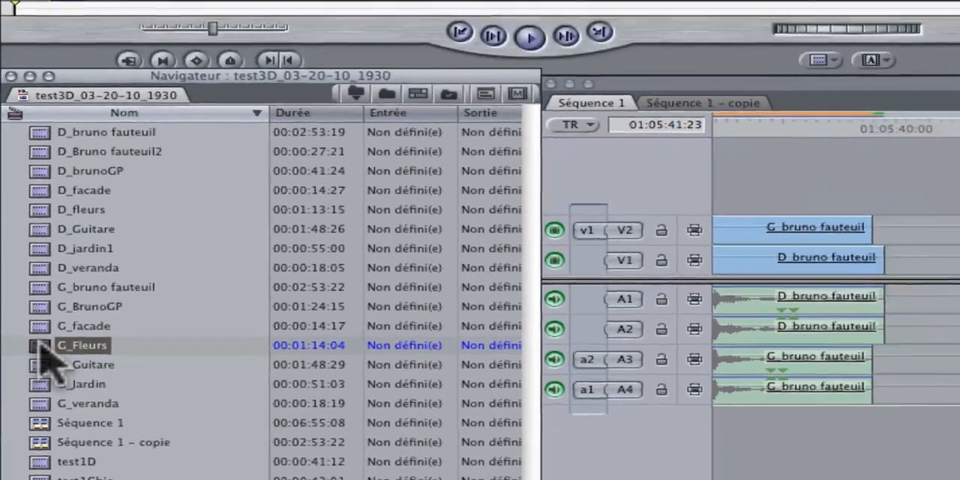
pyautogui.moveTo(44, 306); pyautogui.dragTo(59, 304)
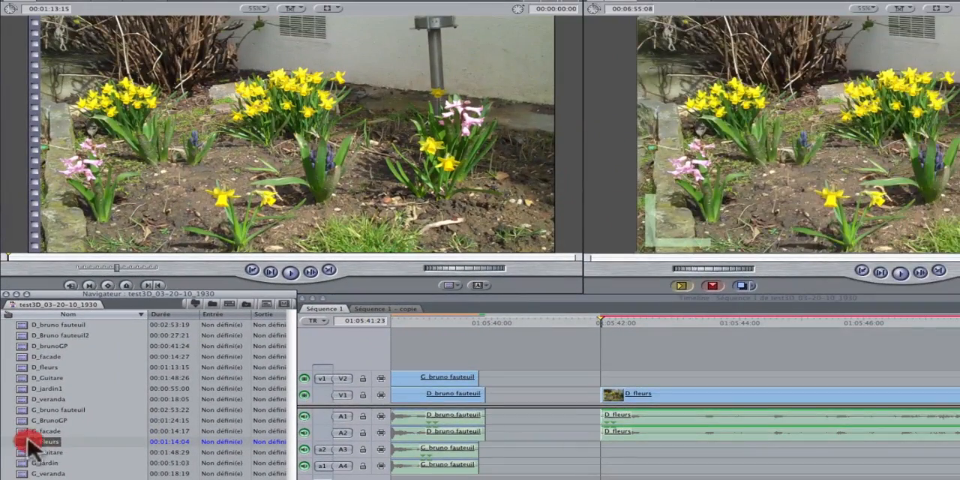
pyautogui.moveTo(28, 441); pyautogui.dragTo(19, 439)
pyautogui.doubleClick(20, 441)
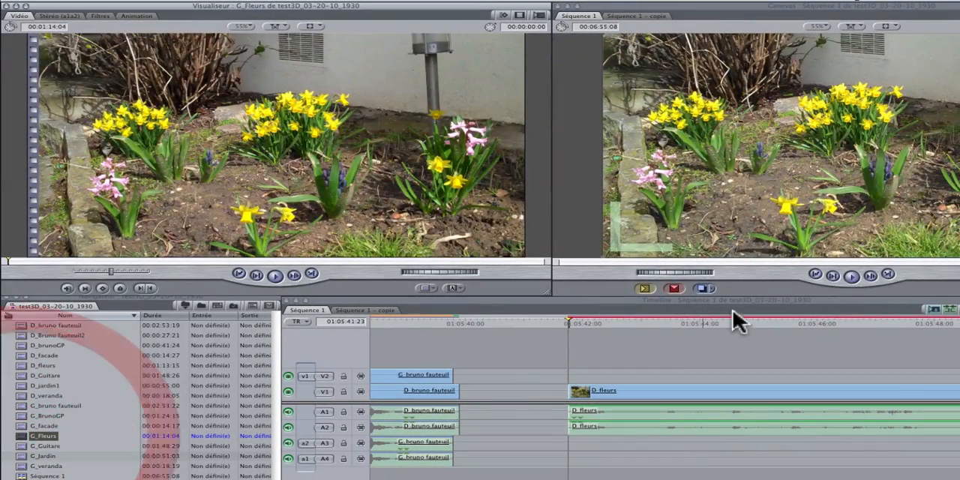
pyautogui.click(673, 289)
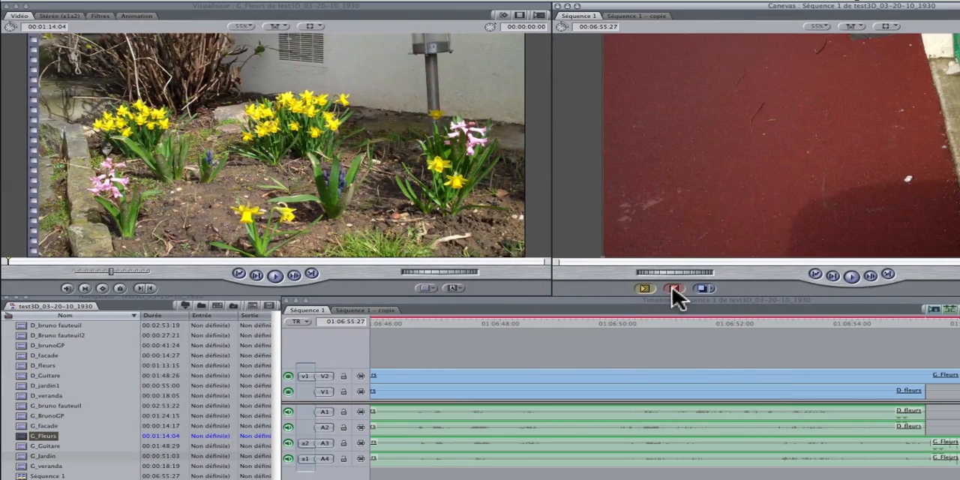
pyautogui.click(813, 275)
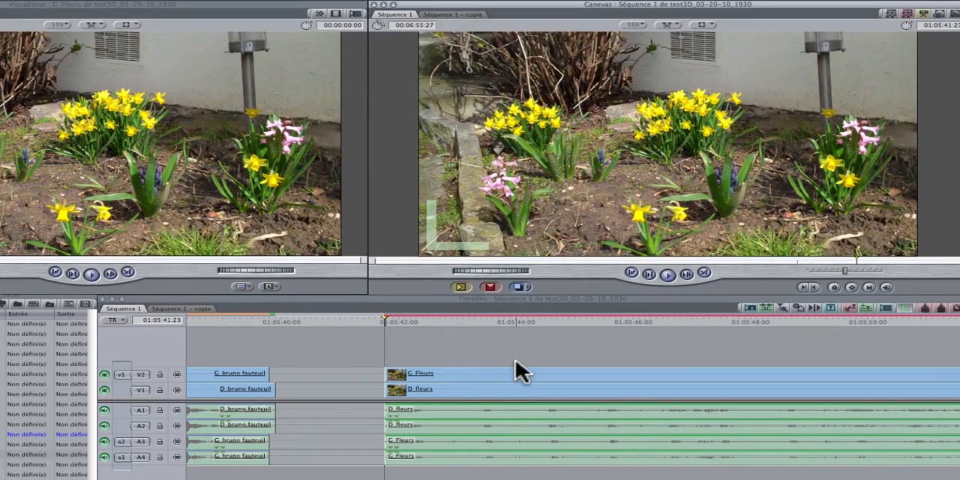
# Try shifting the G_Fleurs clip slightly earlier on its tracks to synchronise it with D_fleurs.
pyautogui.click(475, 321)
pyautogui.moveTo(477, 318); pyautogui.dragTo(484, 318)
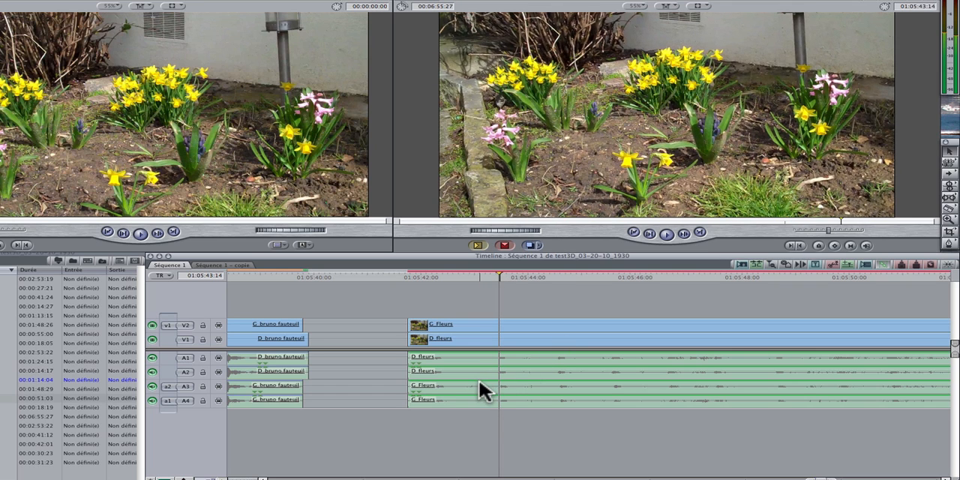
pyautogui.moveTo(479, 381); pyautogui.dragTo(477, 384)
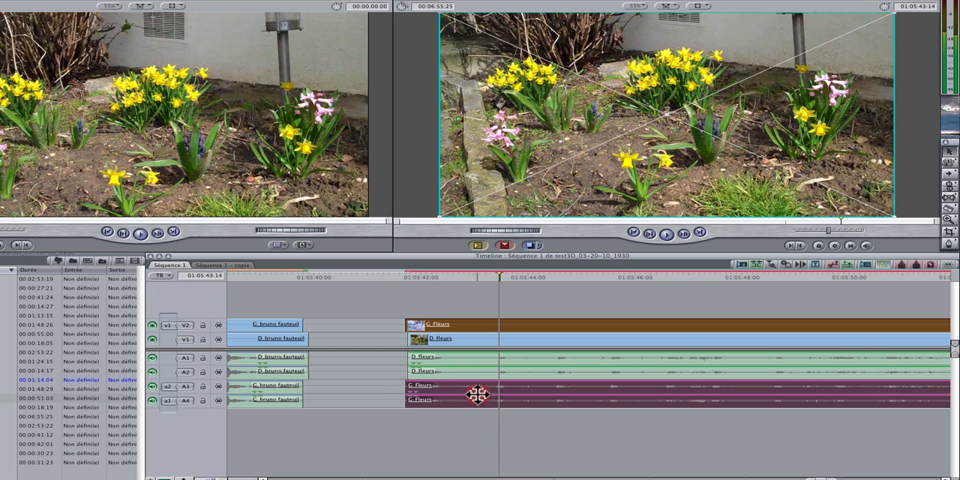
pyautogui.moveTo(477, 394); pyautogui.dragTo(478, 395)
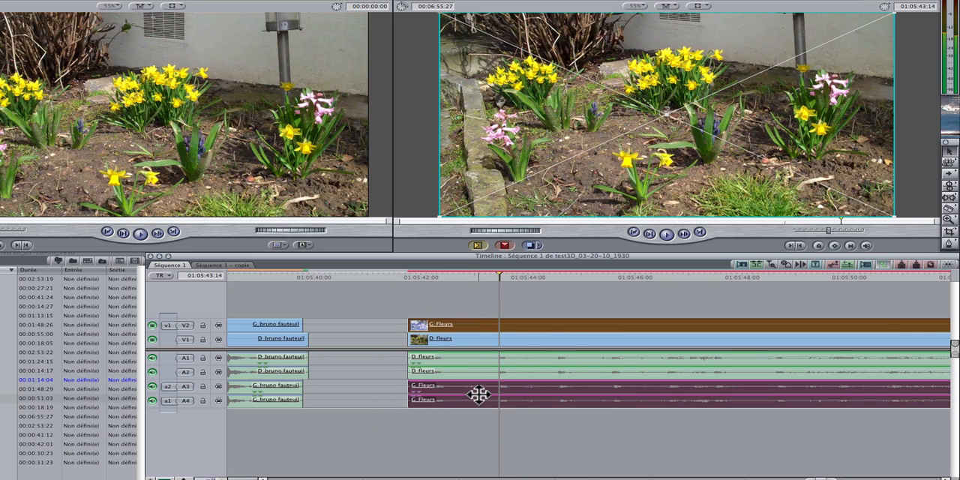
# Step back and forth frame by frame around 01:05:43:12 to examine the synchronisation of the two flower clips.
pyautogui.press('Left')
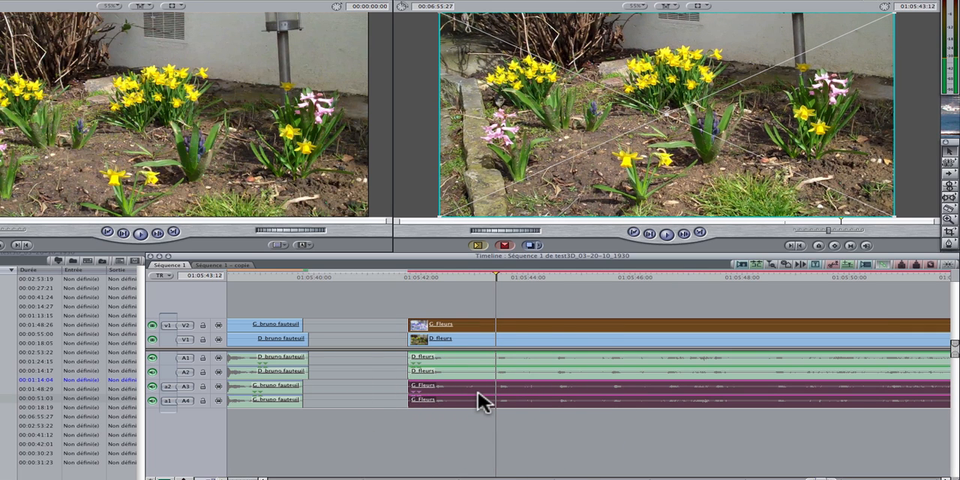
pyautogui.press('Right')
pyautogui.press('Right')
pyautogui.press('Left')
pyautogui.press('Left')
pyautogui.press('Left')
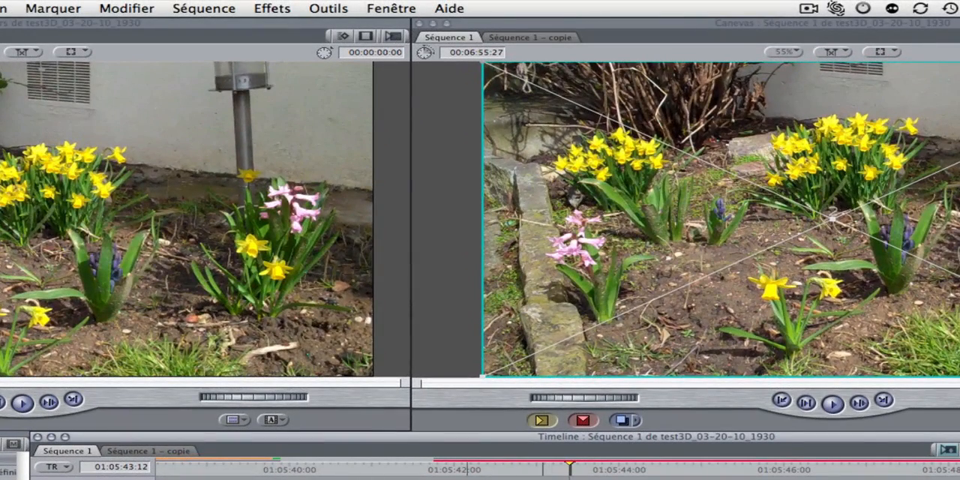
# Deselect the clip and render Séquence 1 with the render-only option Pour la lecture.
pyautogui.click(467, 479)
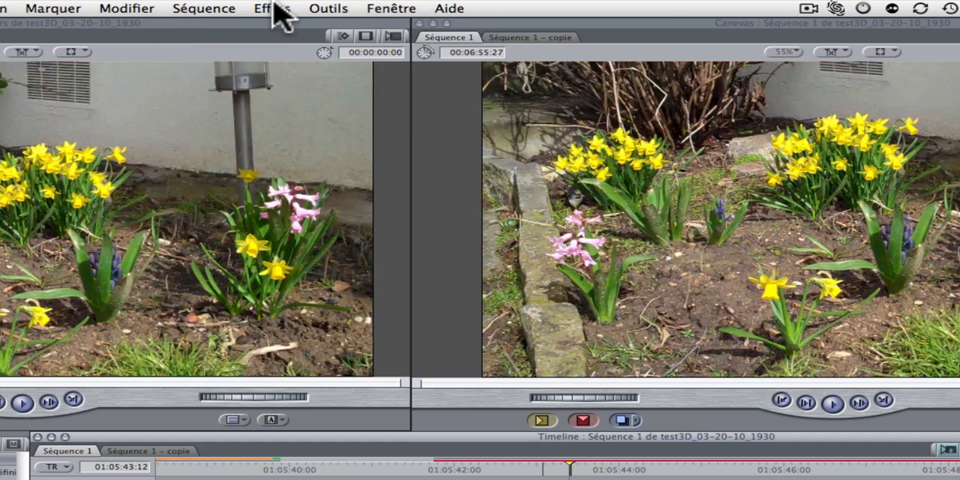
pyautogui.click(204, 8)
pyautogui.moveTo(267, 60)
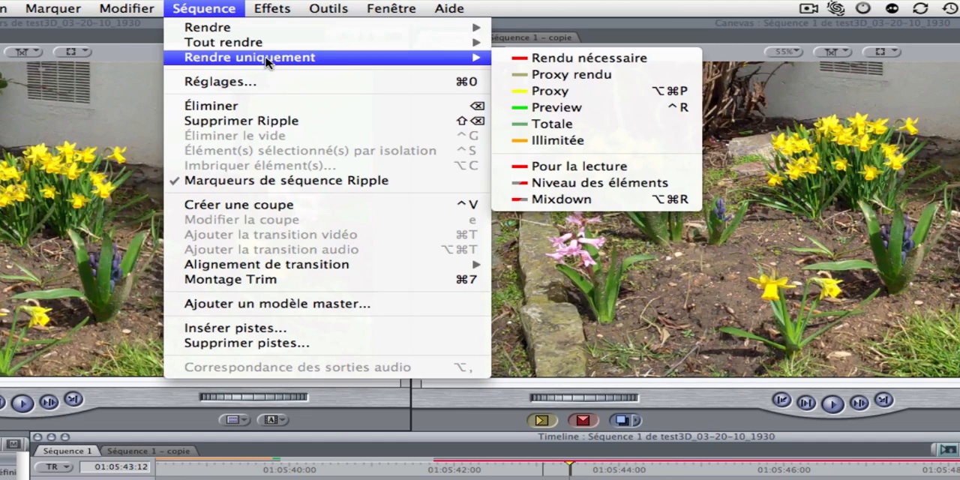
pyautogui.click(594, 174)
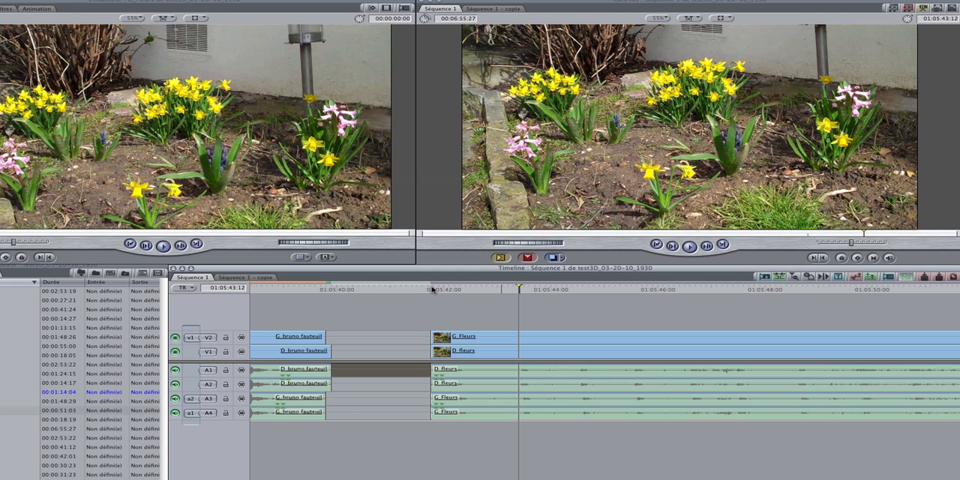
# Split both flower clips and their audio at 01:06:25:11 and delete the portion before the cut.
pyautogui.click(431, 289)
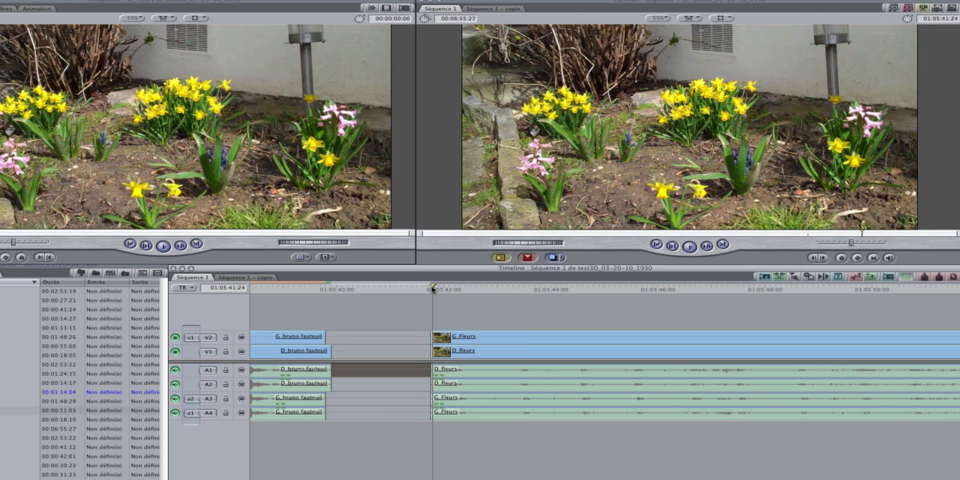
pyautogui.press('space')
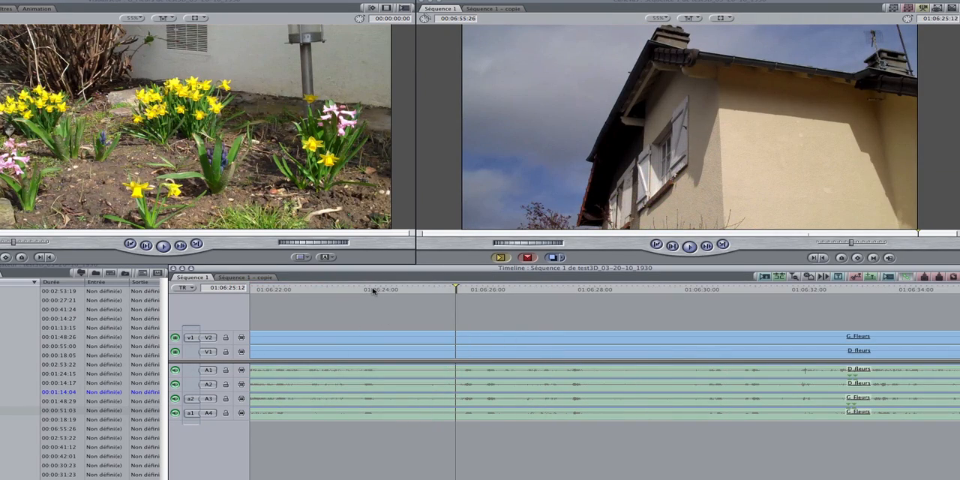
pyautogui.moveTo(372, 289); pyautogui.dragTo(453, 303)
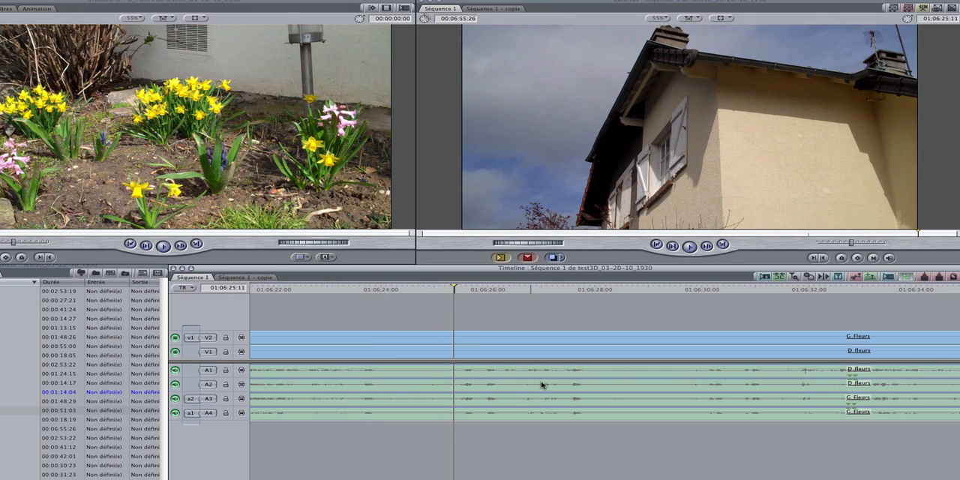
pyautogui.click(458, 336)
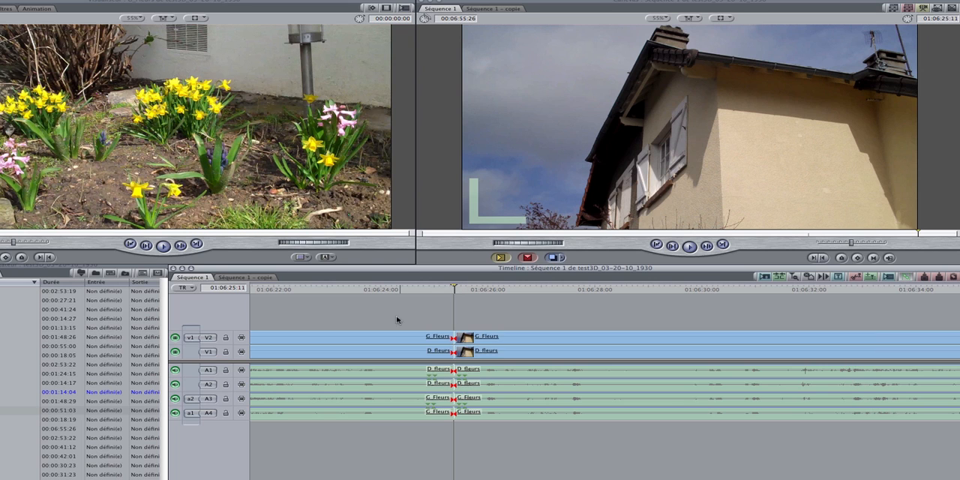
pyautogui.moveTo(398, 321); pyautogui.dragTo(415, 429)
pyautogui.press('Delete')
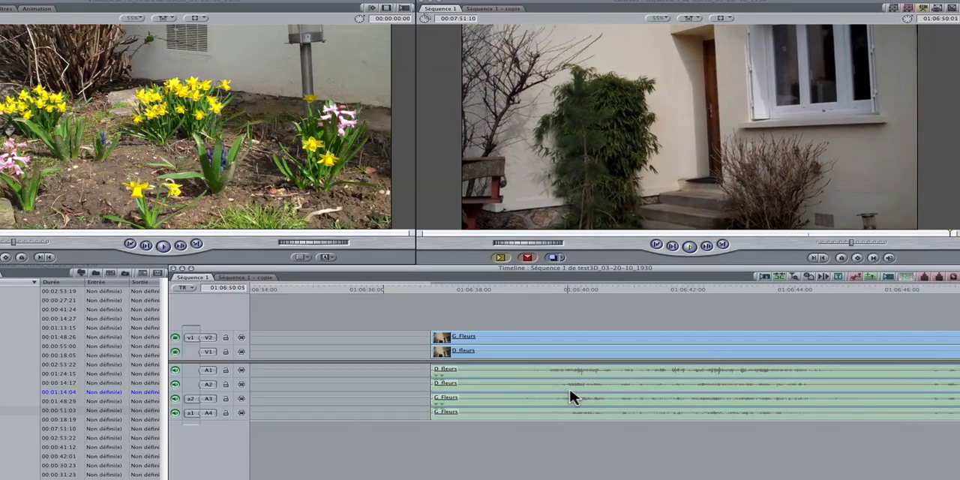
# Split G_Fleurs and D_fleurs with their audio at 01:06:50:02 using the Razor Blade tool.
pyautogui.press('space')
pyautogui.press('space')
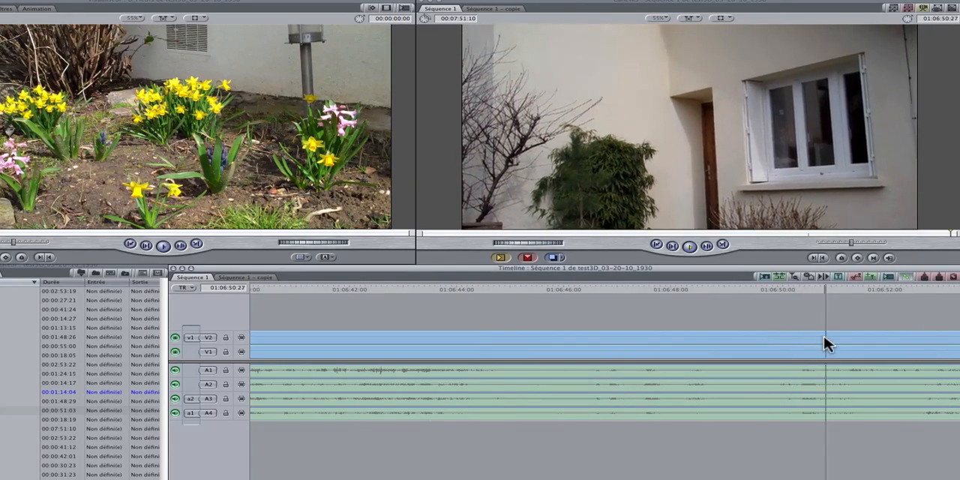
pyautogui.press('space')
pyautogui.moveTo(833, 291); pyautogui.dragTo(781, 297)
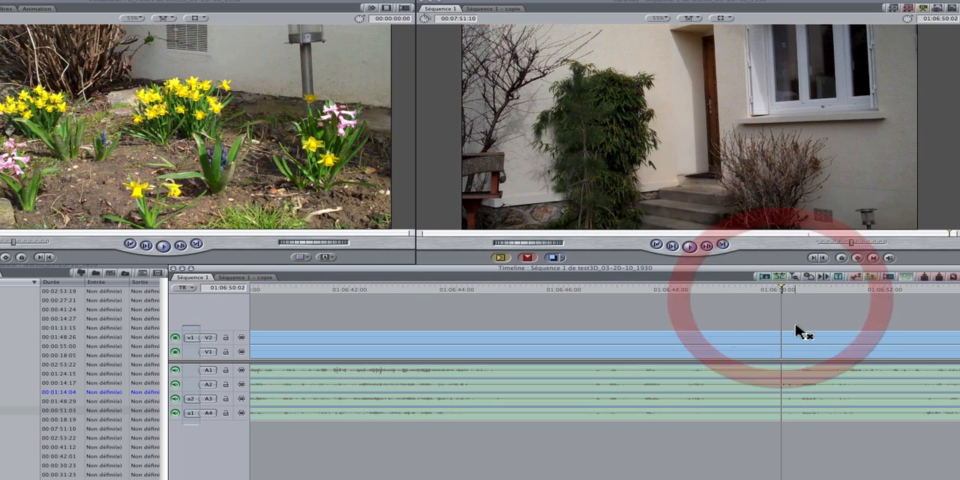
pyautogui.press('b')
pyautogui.click(782, 348)
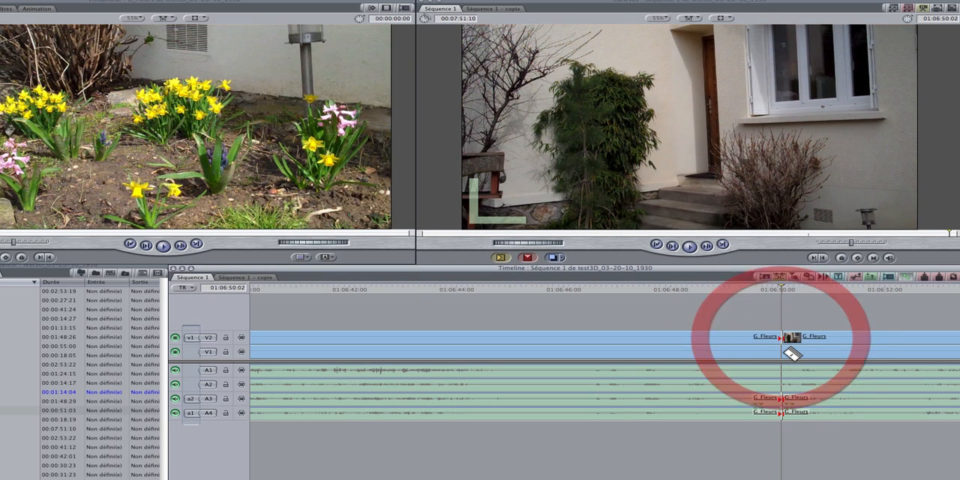
pyautogui.click(790, 355)
pyautogui.press('a')
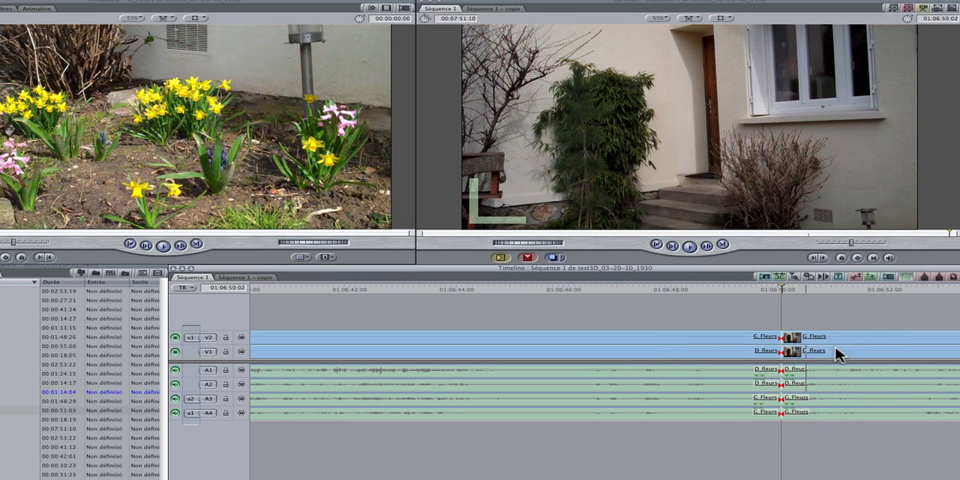
# Delete the portions of G_Fleurs and D_fleurs after the 01:06:50:02 cut, including their audio.
pyautogui.click(847, 339)
pyautogui.press('Delete')
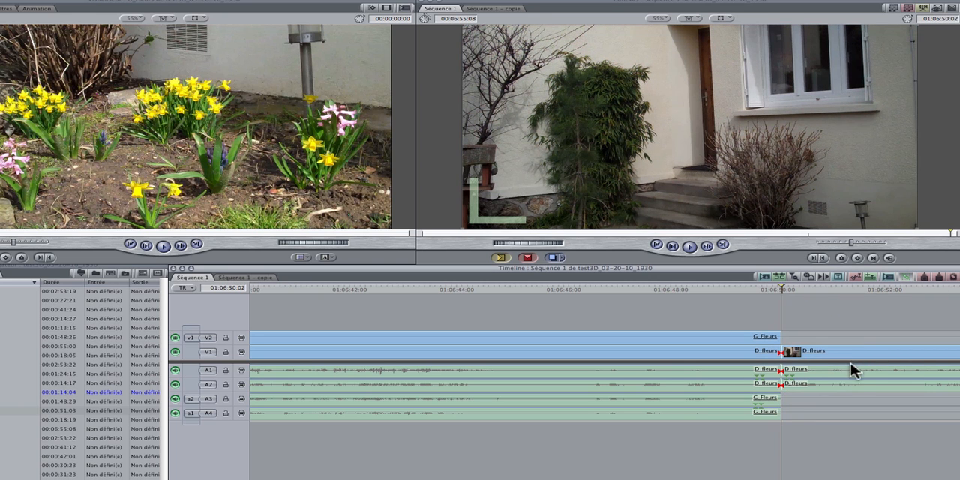
pyautogui.click(851, 372)
pyautogui.press('Delete')
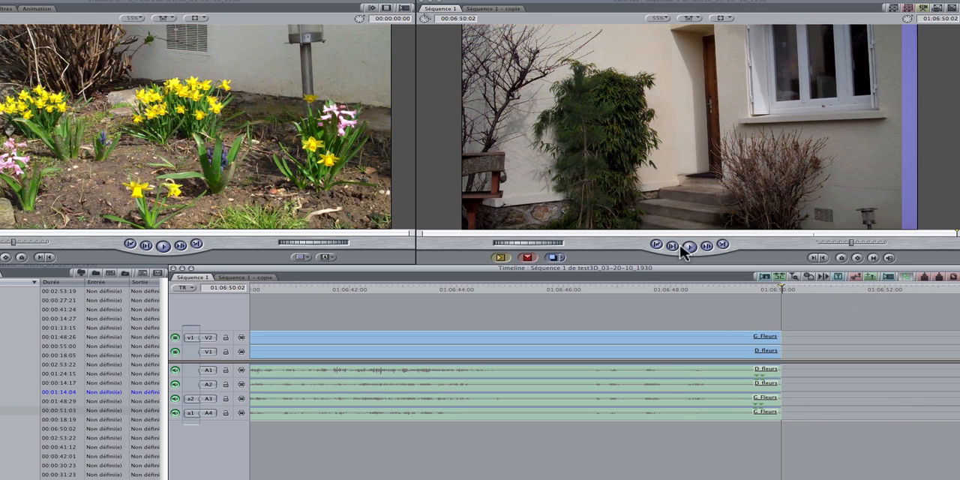
# Move the playhead to 01:06:37:29 in the trimmed section and open the D_fleurs clip for editing.
pyautogui.click(656, 246)
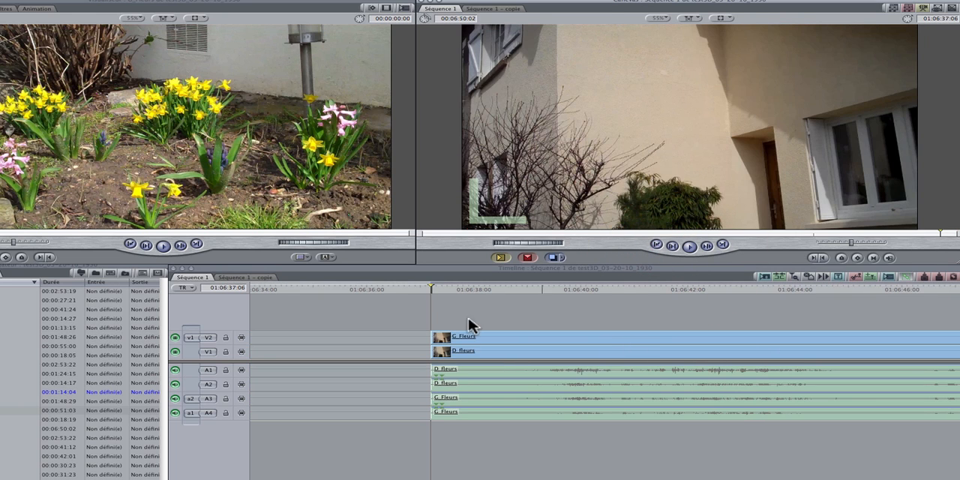
pyautogui.click(400, 318)
pyautogui.moveTo(434, 289); pyautogui.dragTo(469, 295)
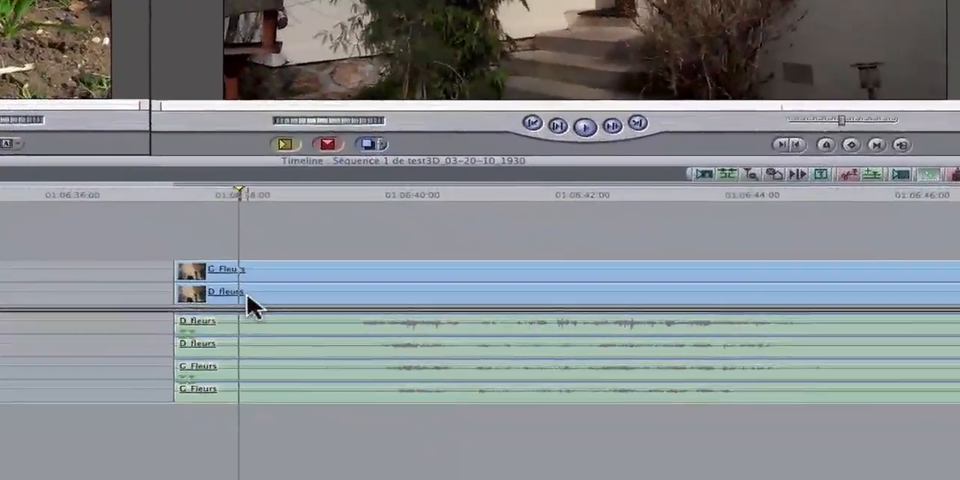
pyautogui.click(424, 339)
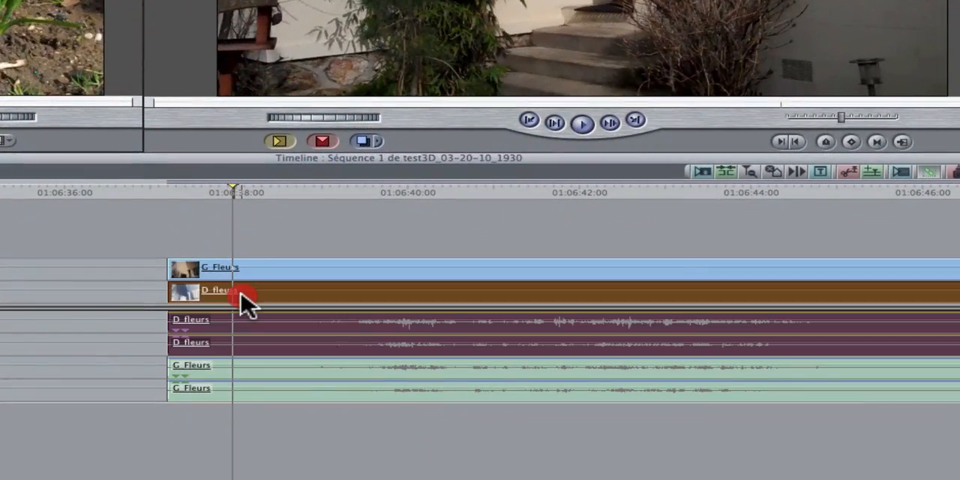
pyautogui.doubleClick(242, 294)
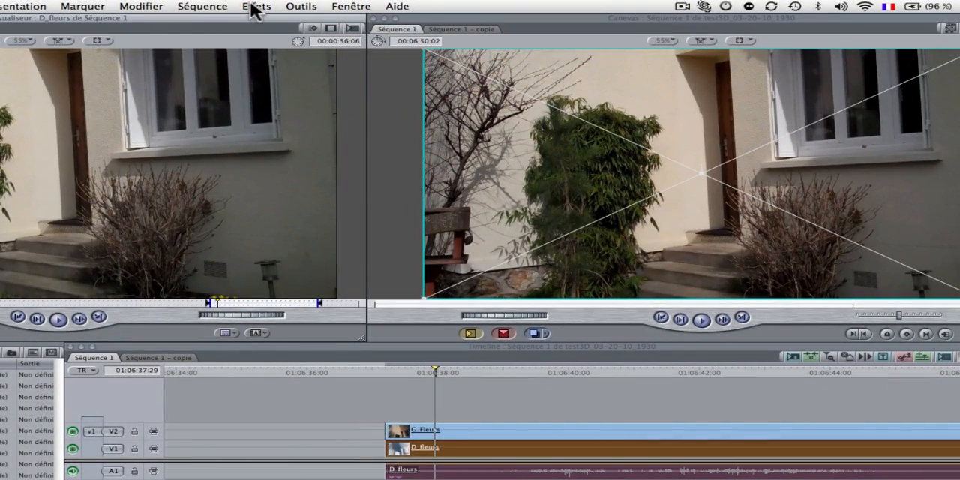
# Apply the Désaturation video filter from the Contrôle d'image category to D_fleurs.
pyautogui.click(254, 8)
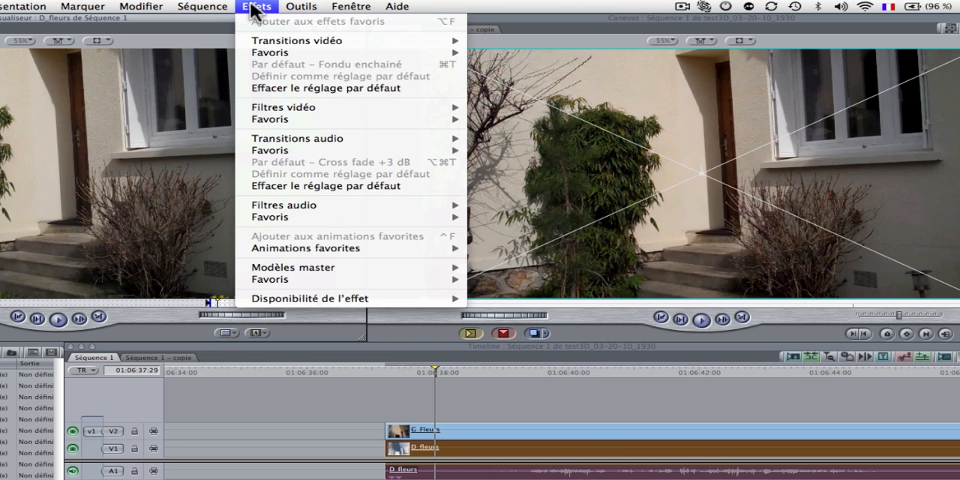
pyautogui.moveTo(300, 107)
pyautogui.moveTo(615, 178)
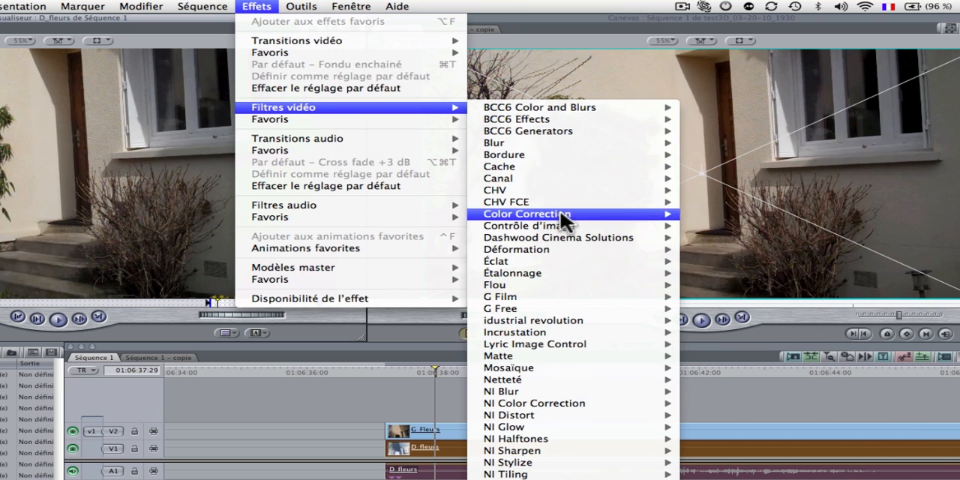
pyautogui.moveTo(557, 227)
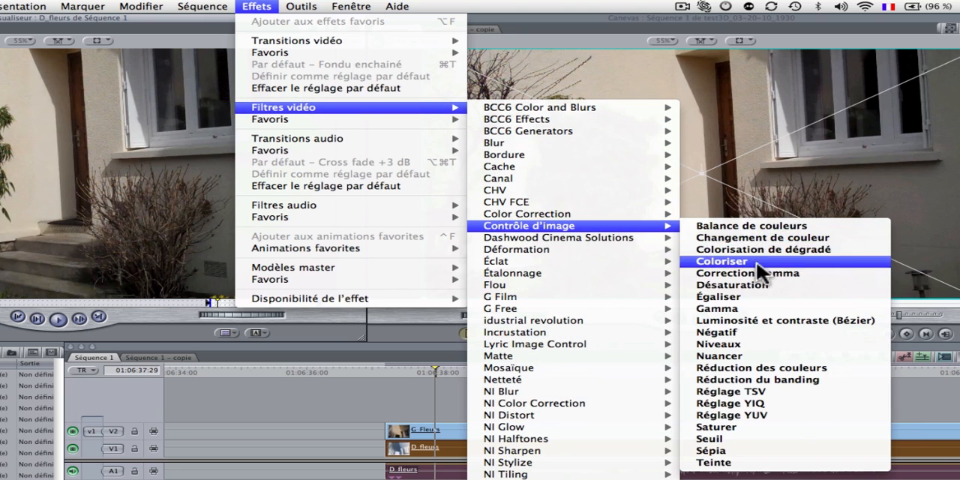
pyautogui.click(738, 287)
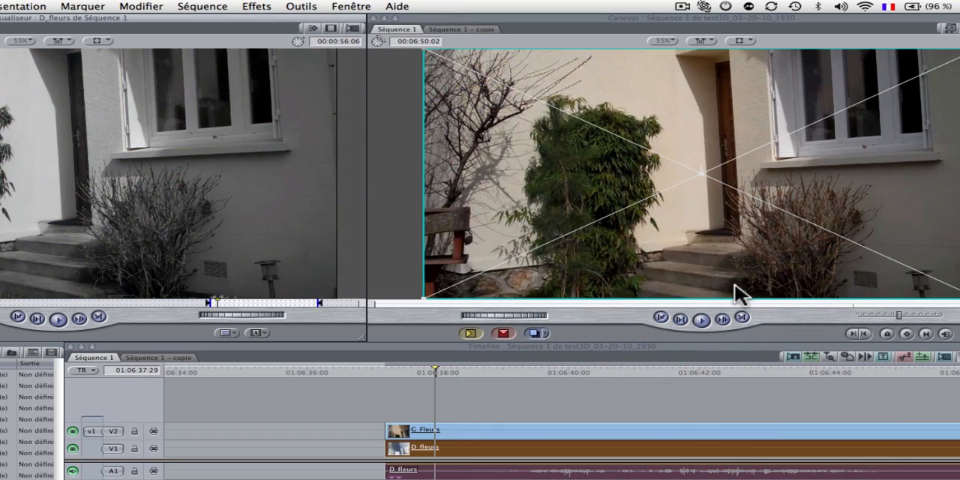
# Set the Désaturation Quantité of D_fleurs to 50 and copy the filter onto G_Fleurs.
pyautogui.doubleClick(522, 446)
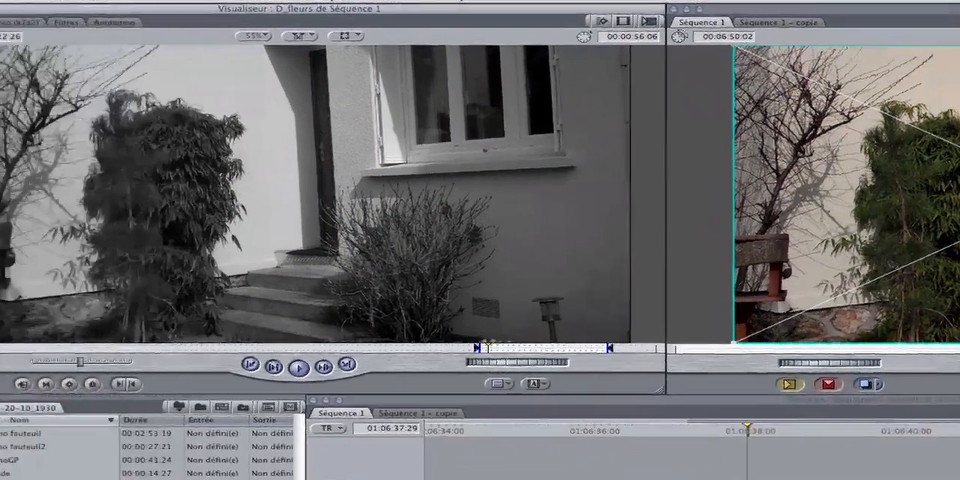
pyautogui.click(136, 19)
pyautogui.click(300, 81)
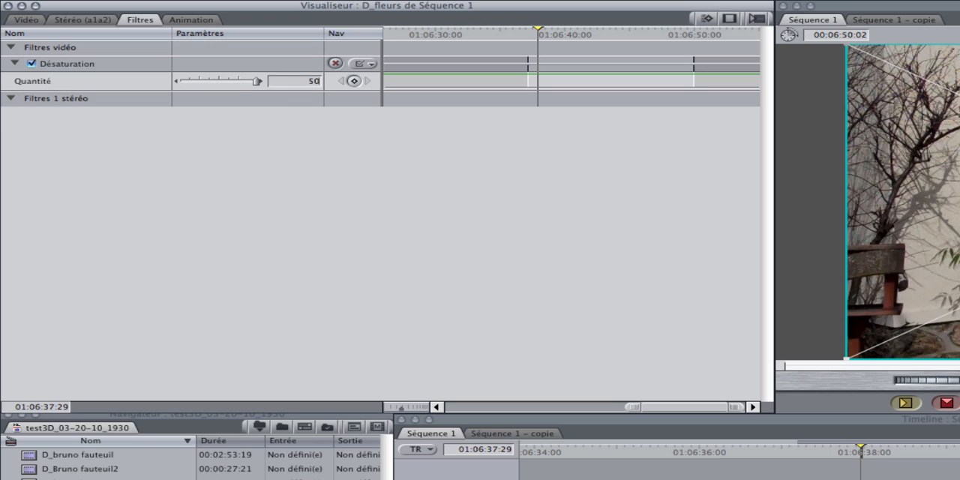
pyautogui.press('Return')
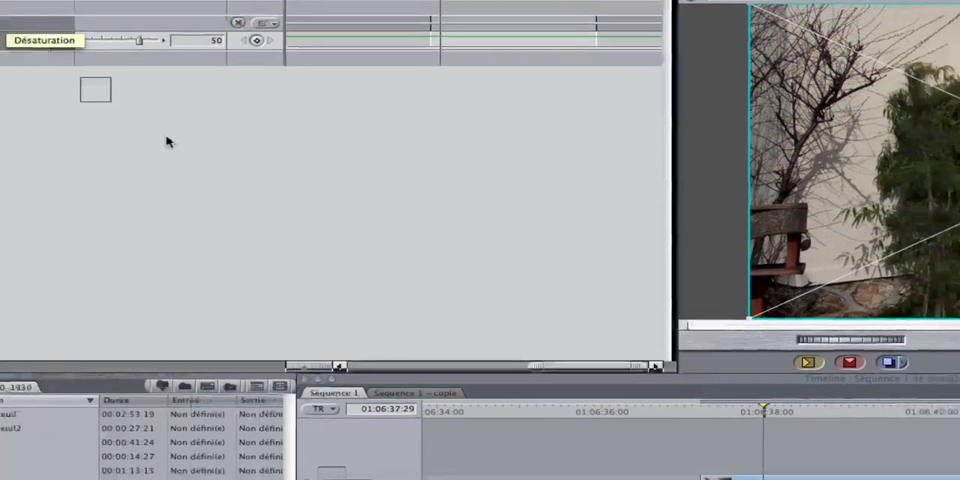
pyautogui.moveTo(169, 142); pyautogui.dragTo(242, 254)
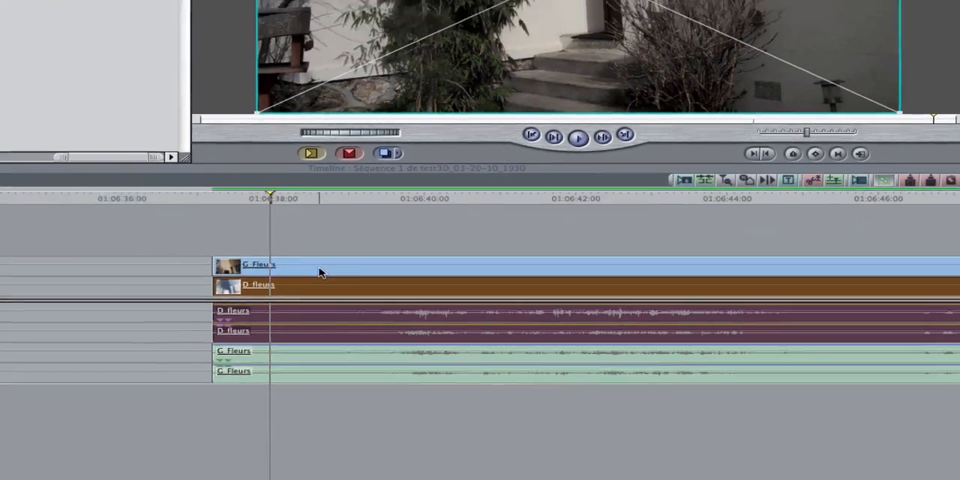
pyautogui.doubleClick(319, 271)
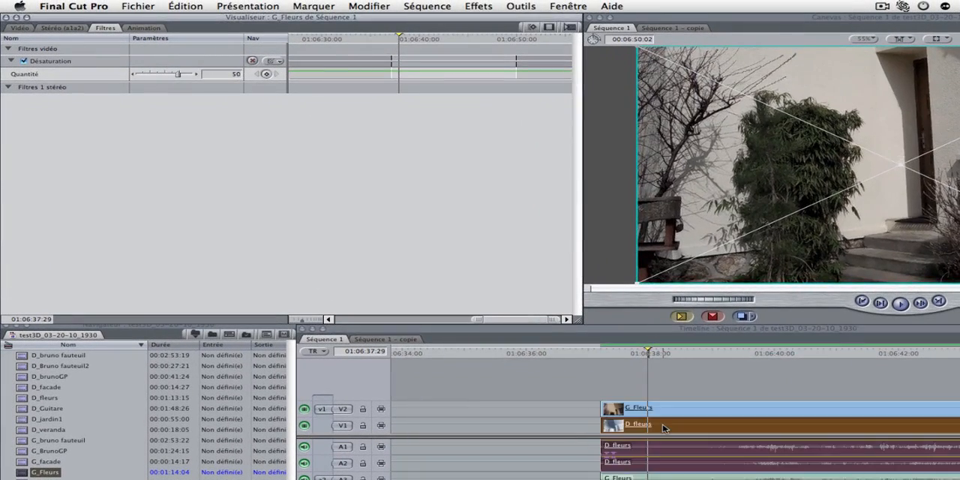
# Apply the Balance RVB video filter from the Étalonnage category to D_fleurs.
pyautogui.click(479, 6)
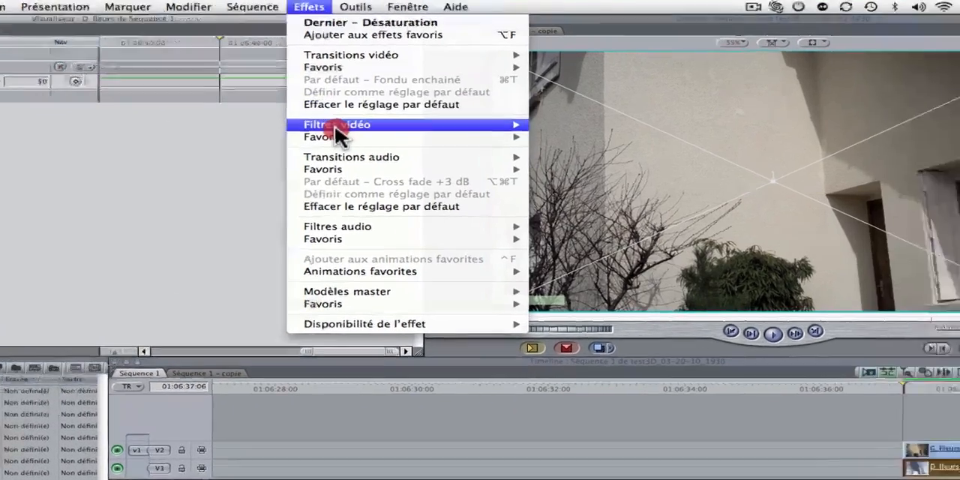
pyautogui.moveTo(501, 114)
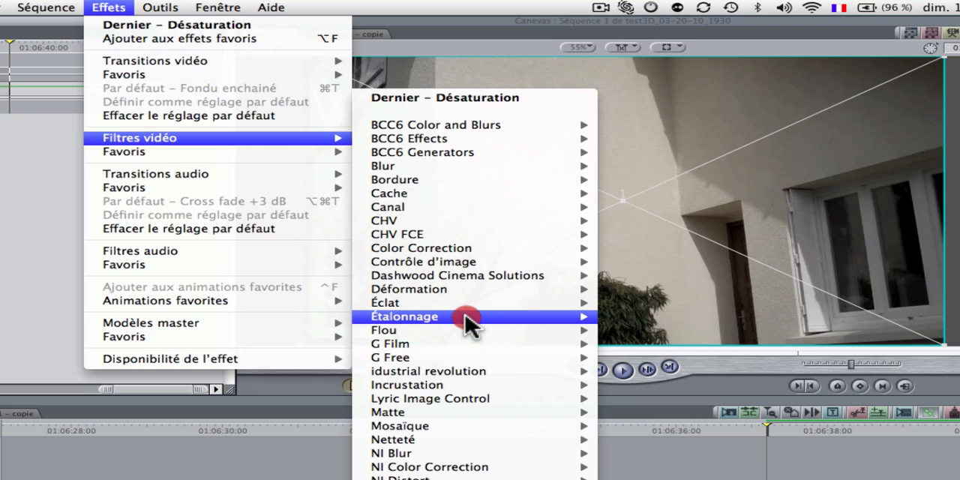
pyautogui.moveTo(467, 317)
pyautogui.click(667, 316)
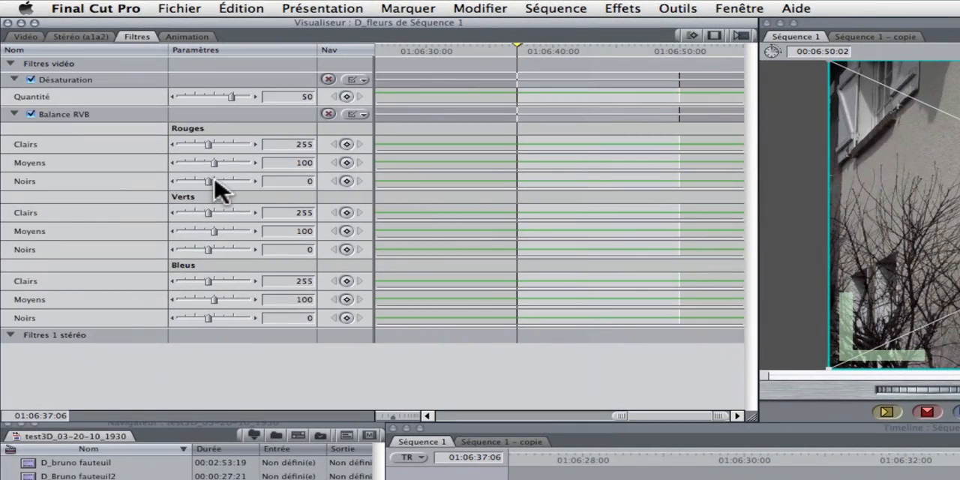
# Lower the Rouges of D_fleurs in Balance RVB to Noirs -196, Moyens 0 and Clairs 64.
pyautogui.moveTo(210, 180); pyautogui.dragTo(72, 181)
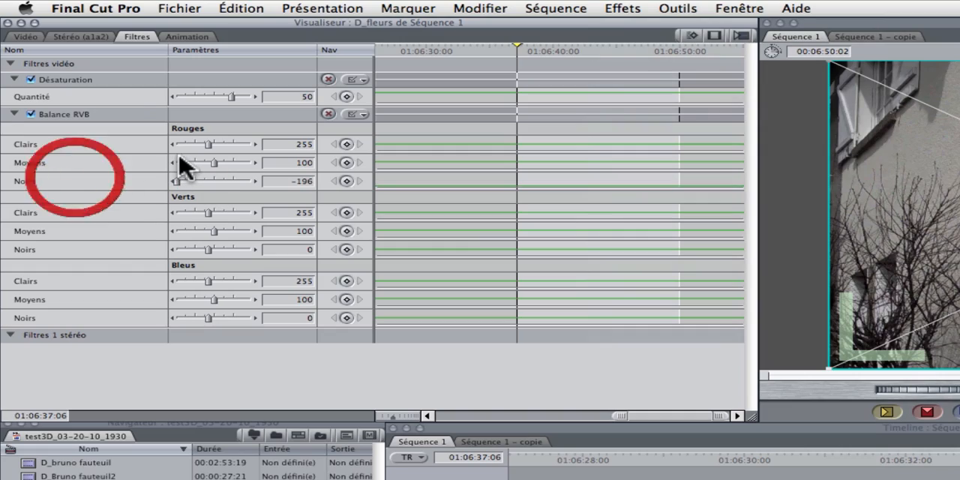
pyautogui.click(210, 162)
pyautogui.moveTo(209, 162); pyautogui.dragTo(144, 163)
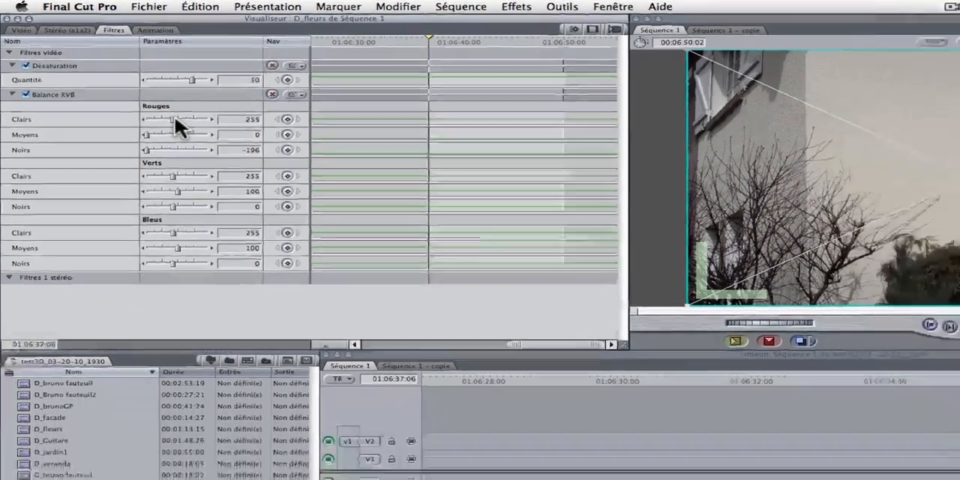
pyautogui.moveTo(209, 144); pyautogui.dragTo(148, 146)
# Apply Balance RVB to G_Fleurs and set both Verts and Bleus to Clairs 64, Moyens 0 and Noirs -196.
pyautogui.click(232, 1)
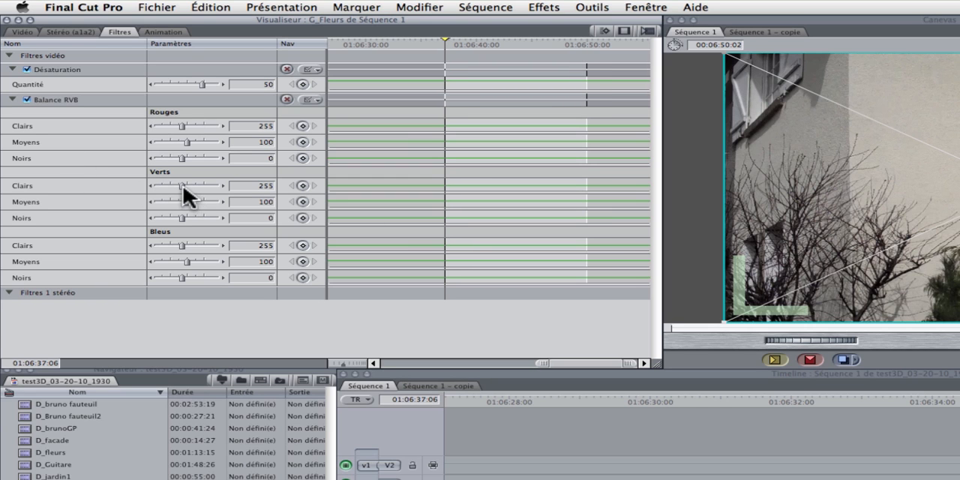
pyautogui.moveTo(181, 185); pyautogui.dragTo(136, 185)
pyautogui.moveTo(186, 201); pyautogui.dragTo(154, 218)
pyautogui.moveTo(185, 245); pyautogui.dragTo(100, 238)
pyautogui.moveTo(184, 262); pyautogui.dragTo(120, 279)
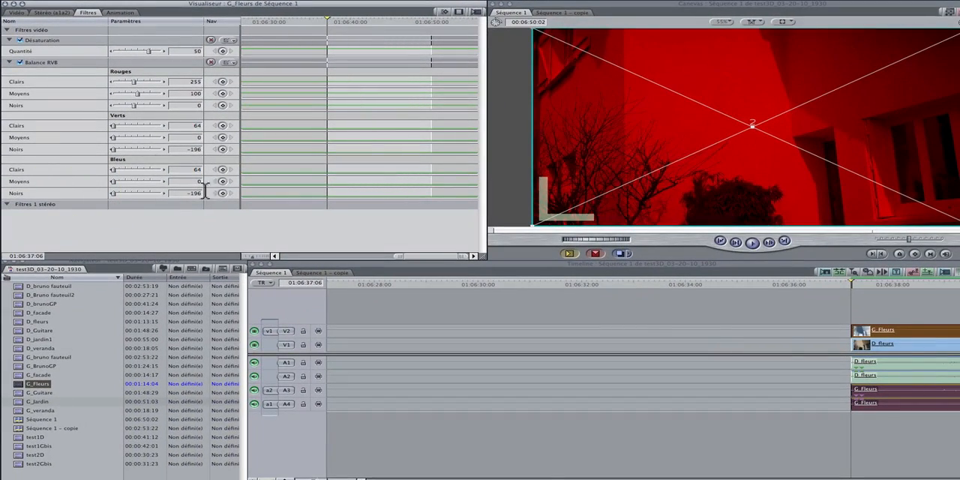
# Check the filter settings of D_fleurs and set the compositing mode of G_Fleurs to Ajouter.
pyautogui.doubleClick(896, 350)
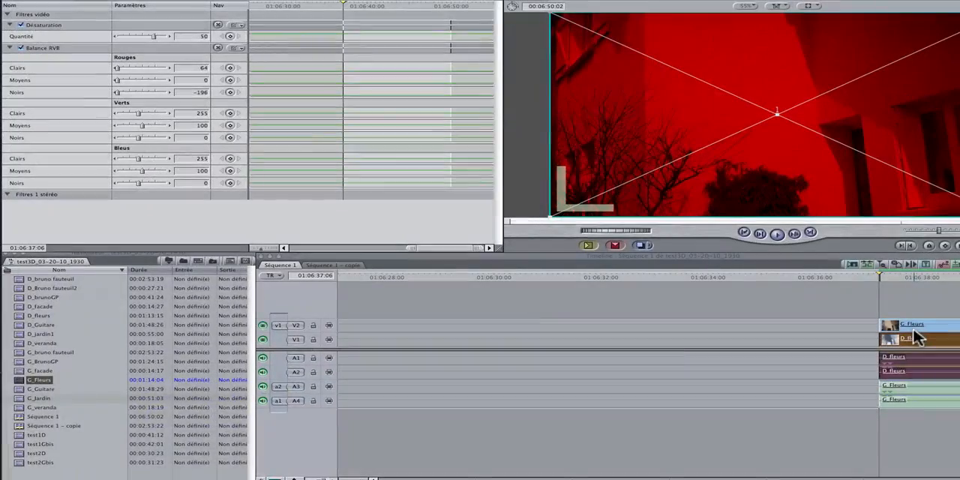
pyautogui.doubleClick(913, 327)
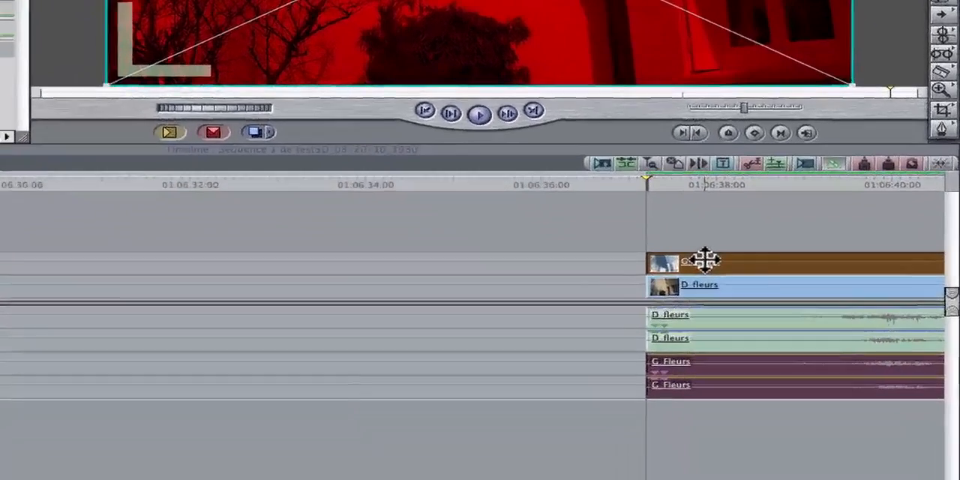
pyautogui.rightClick(705, 261)
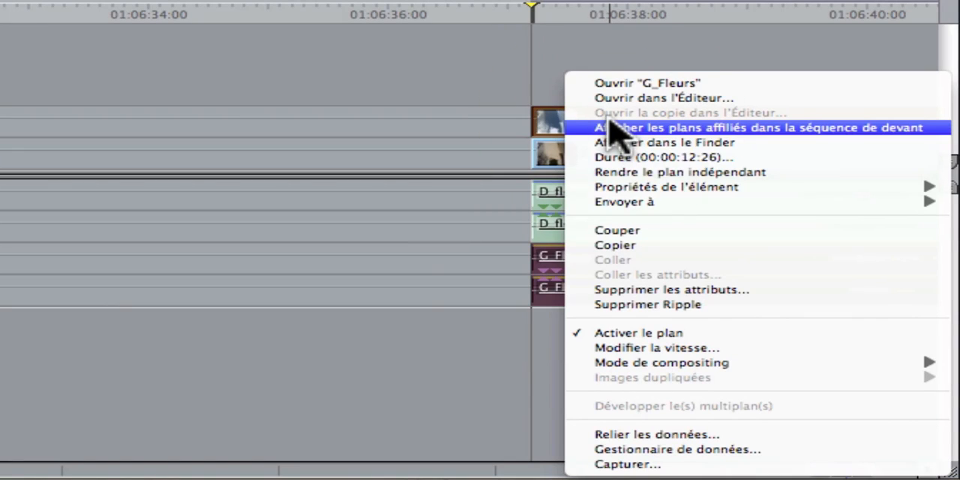
pyautogui.moveTo(711, 362)
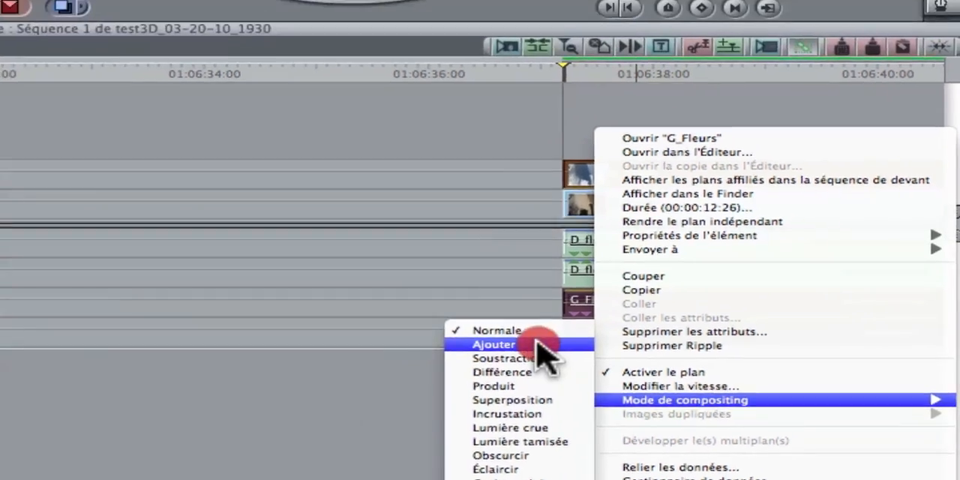
pyautogui.click(503, 307)
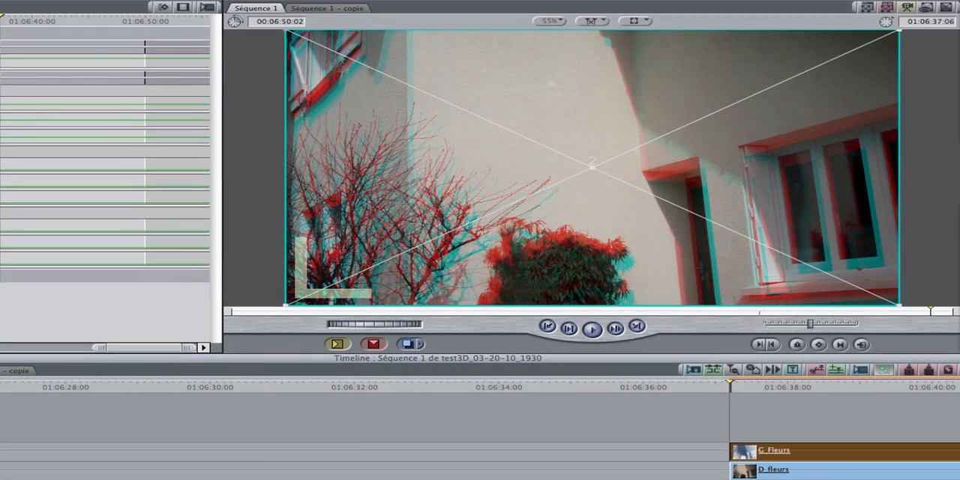
# Play back the combined red-cyan image of the flower clips at several points in Séquence 1.
pyautogui.hscroll(10, 480, 450)
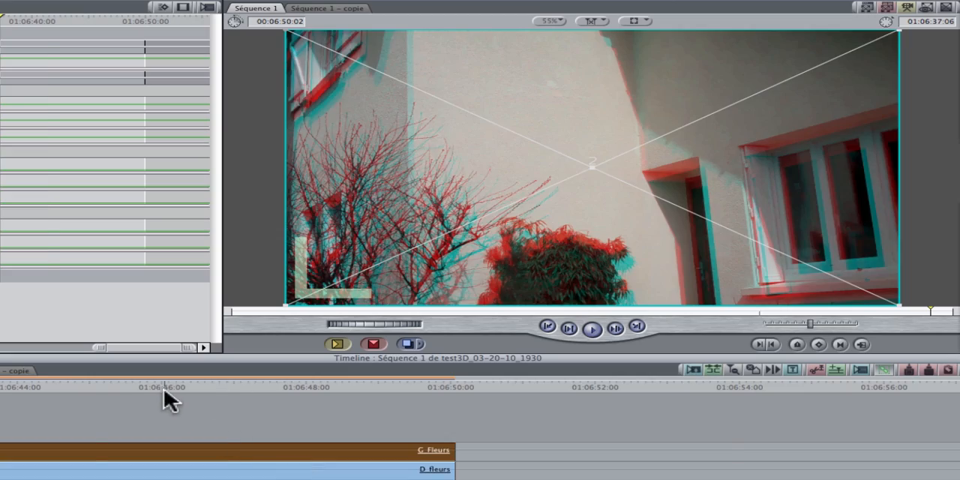
pyautogui.click(97, 388)
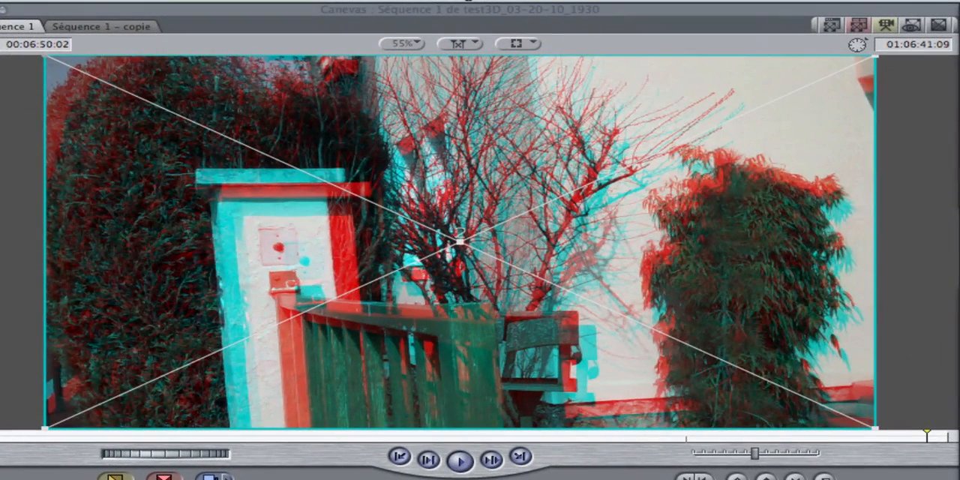
pyautogui.press('space')
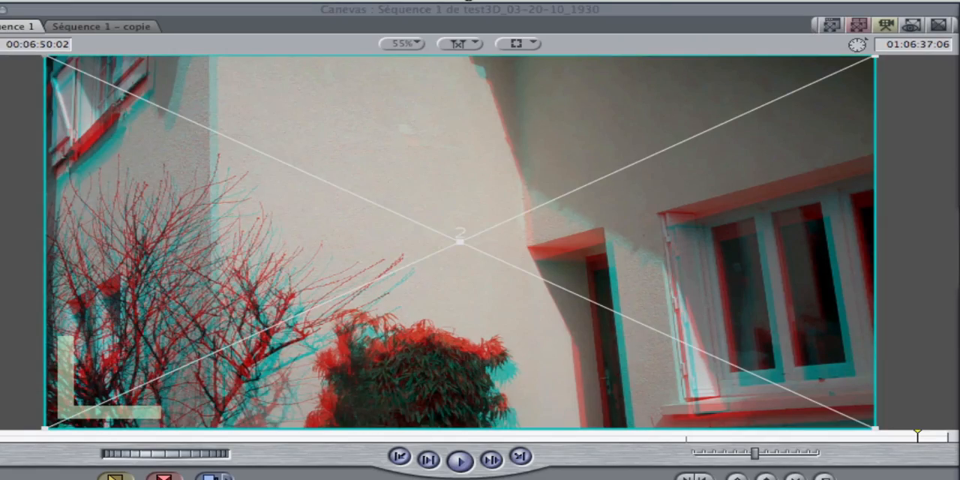
pyautogui.press('space')
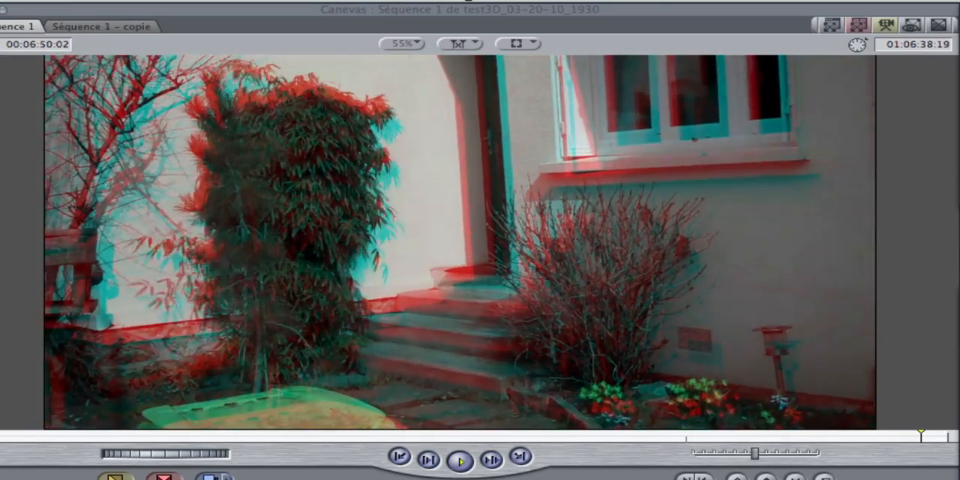